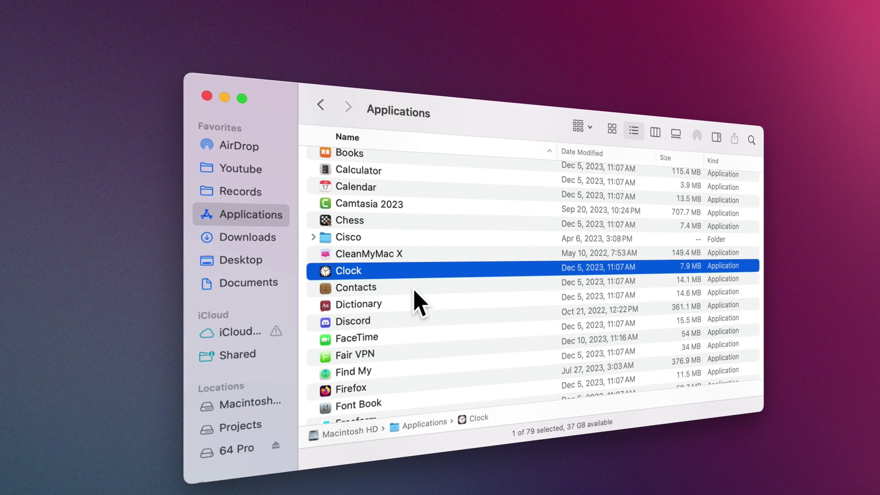
Step: Add Clock to the Dock and open the Dec document from Pages' recent documents
left_click_drag(378, 285, 367, 494)
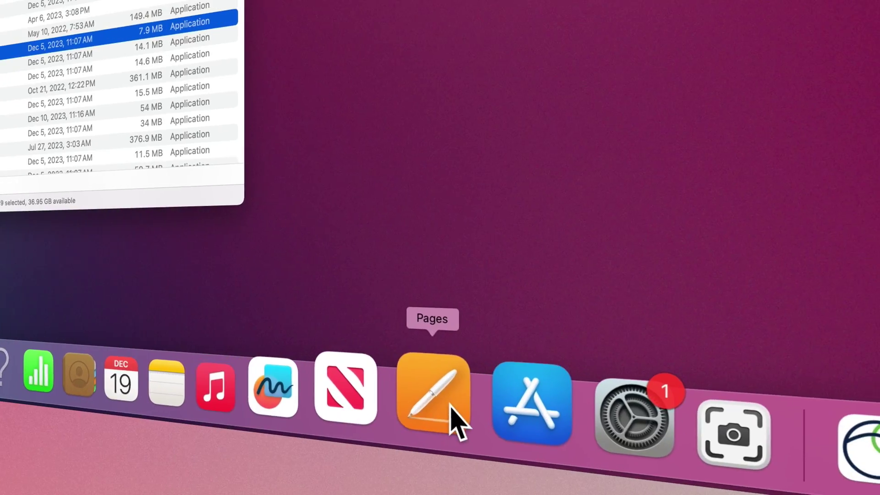
right_click(449, 408)
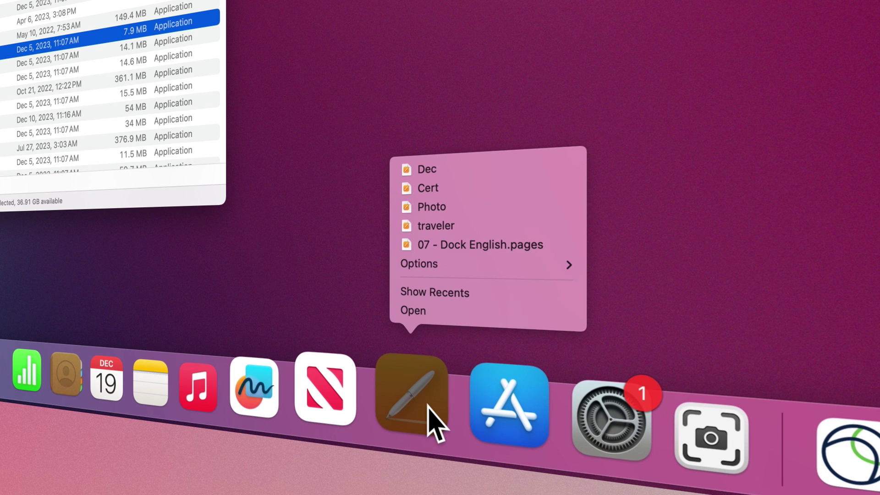
left_click(427, 176)
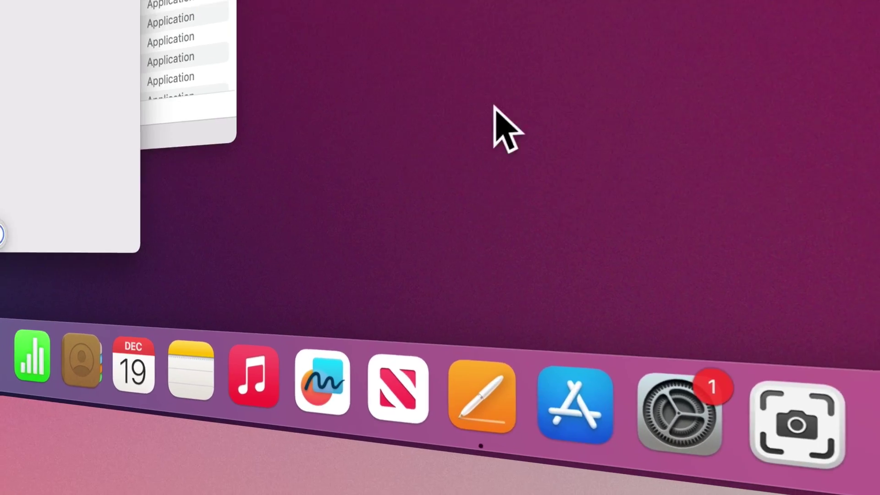
Step: Remove the News app from the Dock
right_click(390, 405)
mouse_move(475, 283)
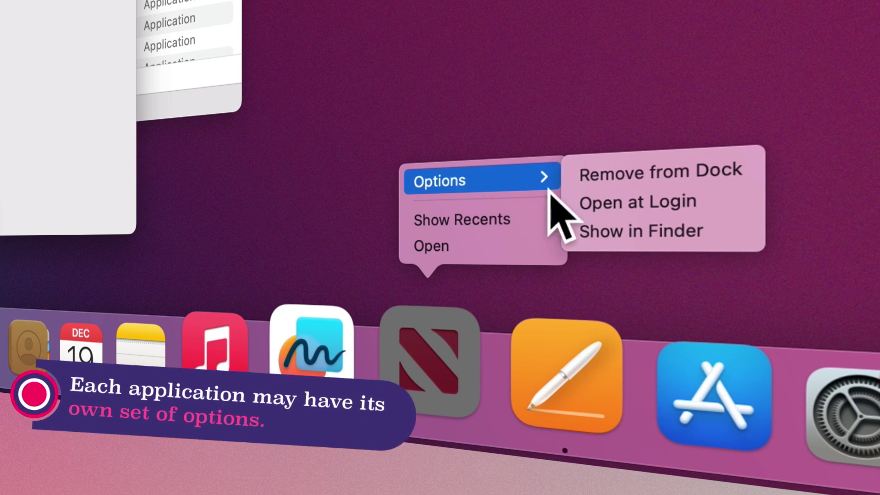
left_click(625, 180)
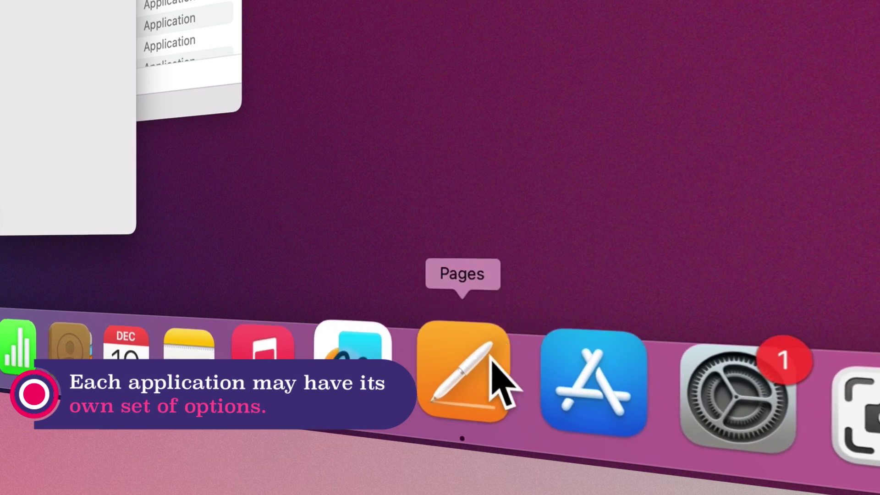
Step: Set Pages to Open at Login, then show the Pages app in Finder
right_click(476, 373)
mouse_move(554, 167)
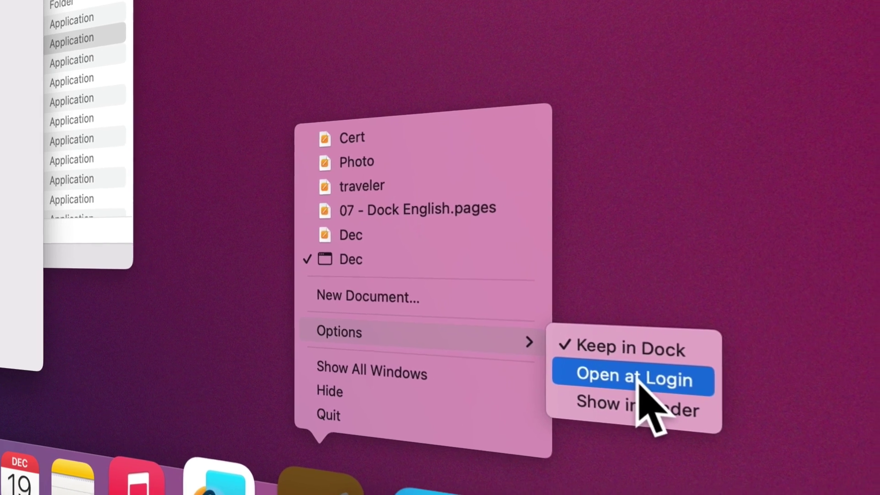
left_click(644, 393)
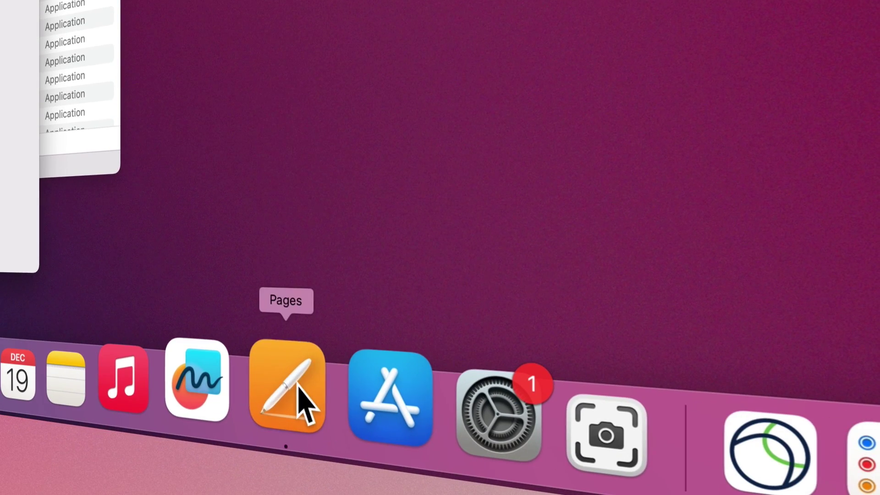
right_click(301, 399)
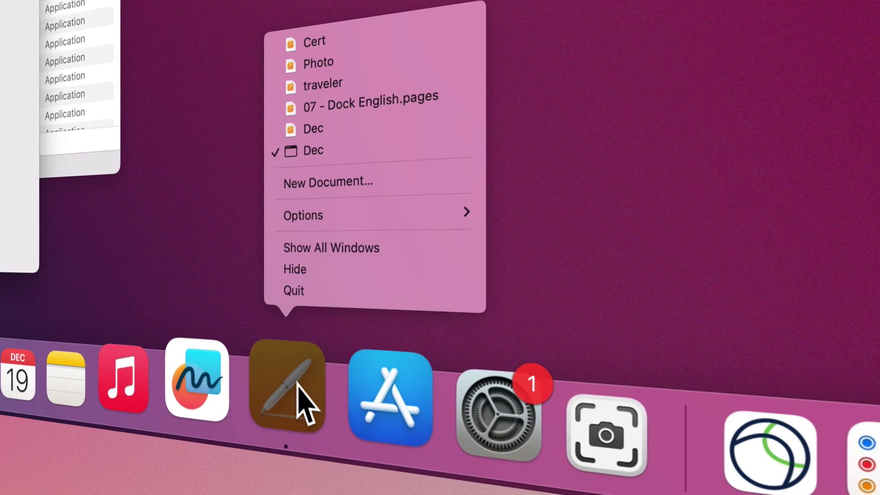
left_click(605, 261)
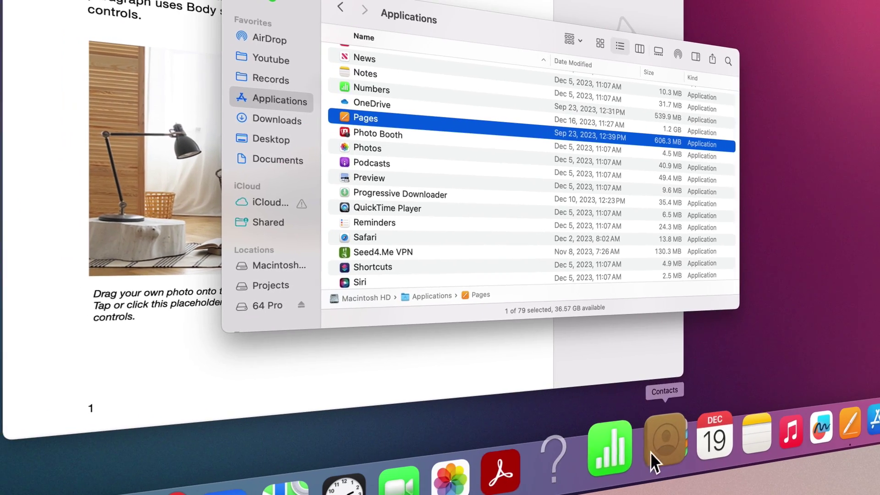
Step: Drag the Numbers icon out of the Dock to remove it
left_click_drag(610, 447, 868, 257)
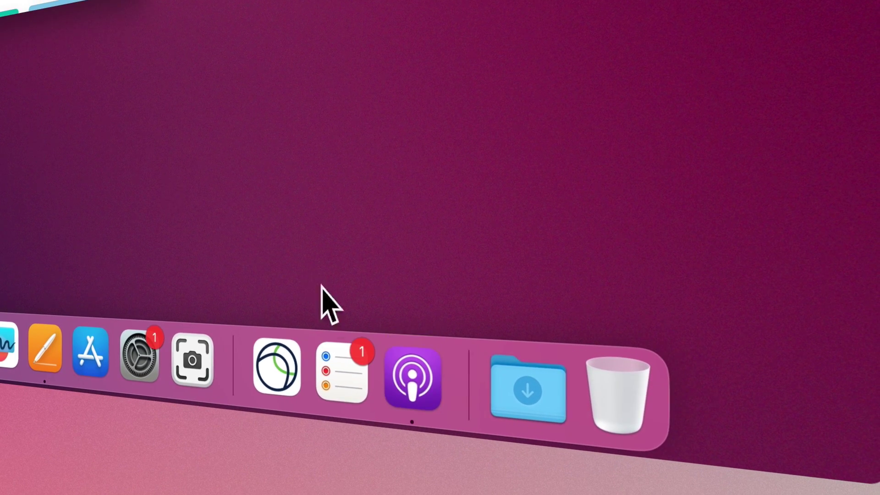
right_click(426, 386)
left_click(430, 274)
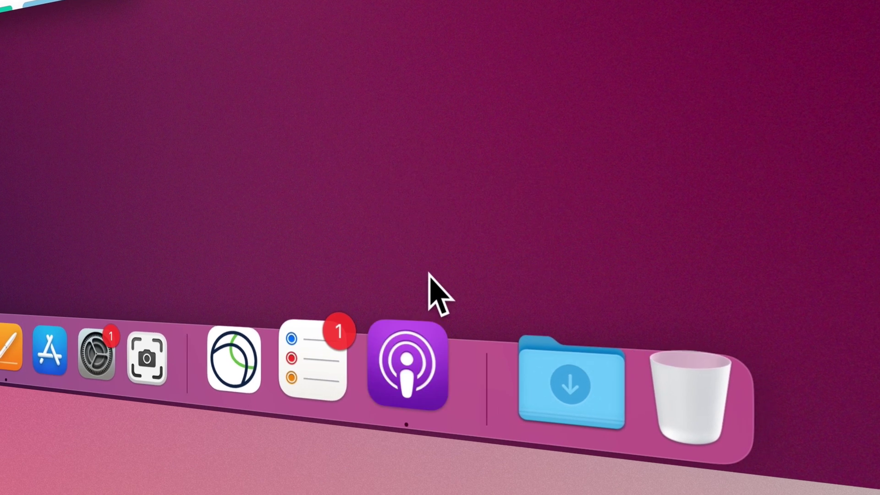
Step: Turn on Keep in Dock for the running Podcasts app
right_click(288, 424)
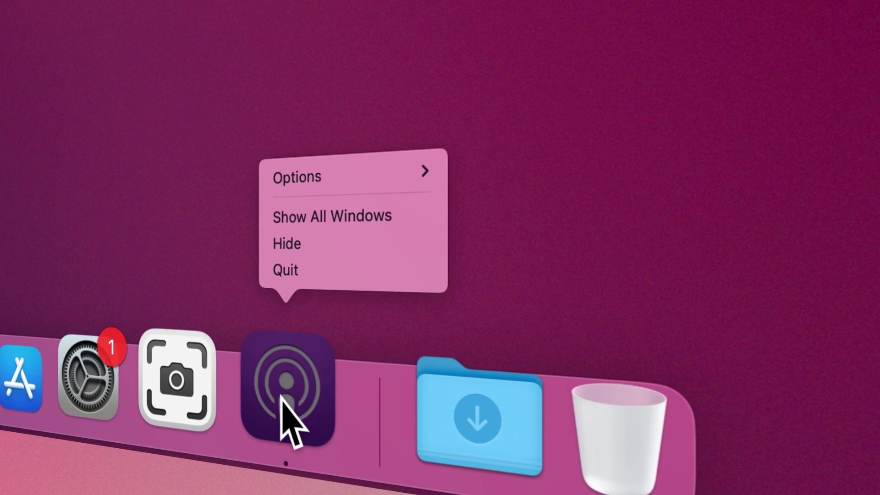
mouse_move(334, 186)
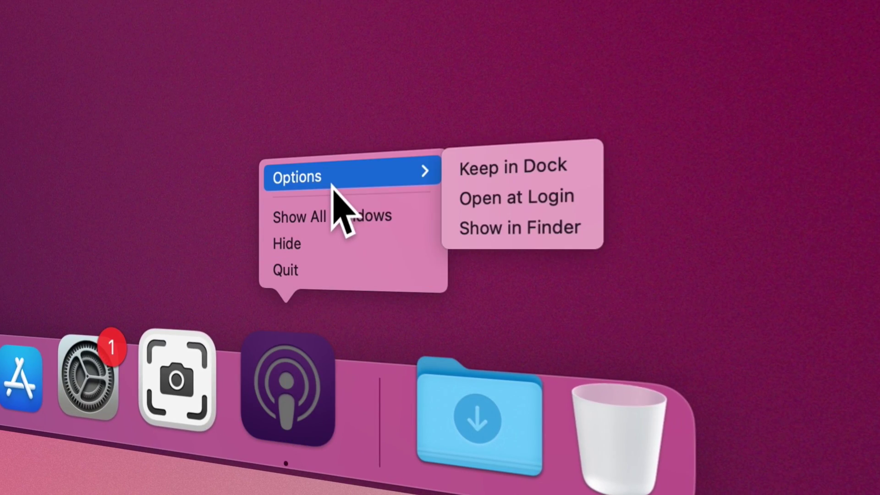
left_click(528, 168)
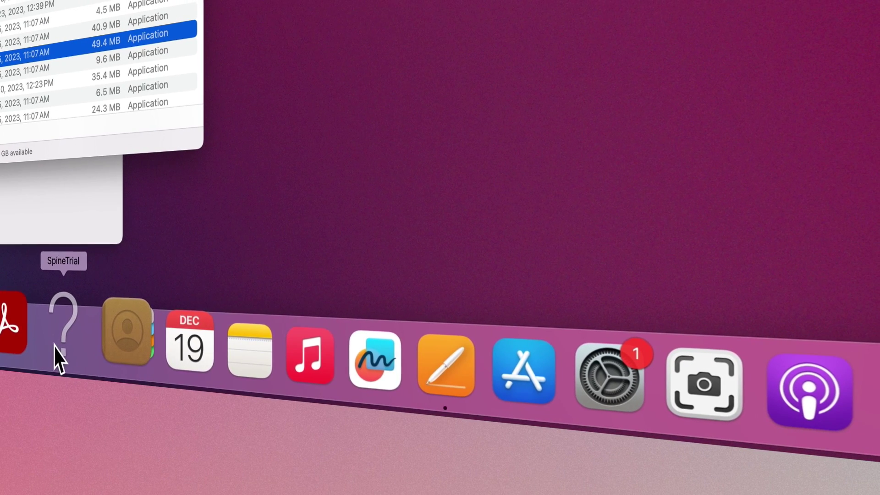
Step: Show All Windows for Pages and pick the traveler document thumbnail
right_click(385, 357)
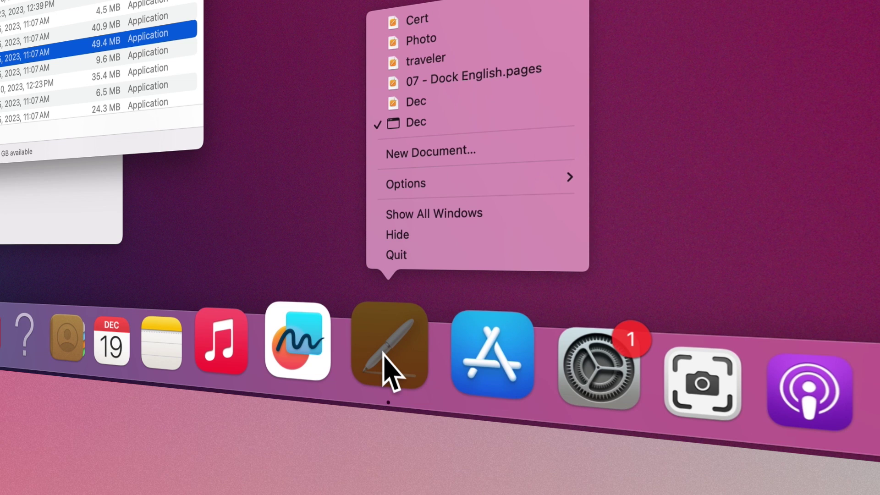
left_click(436, 214)
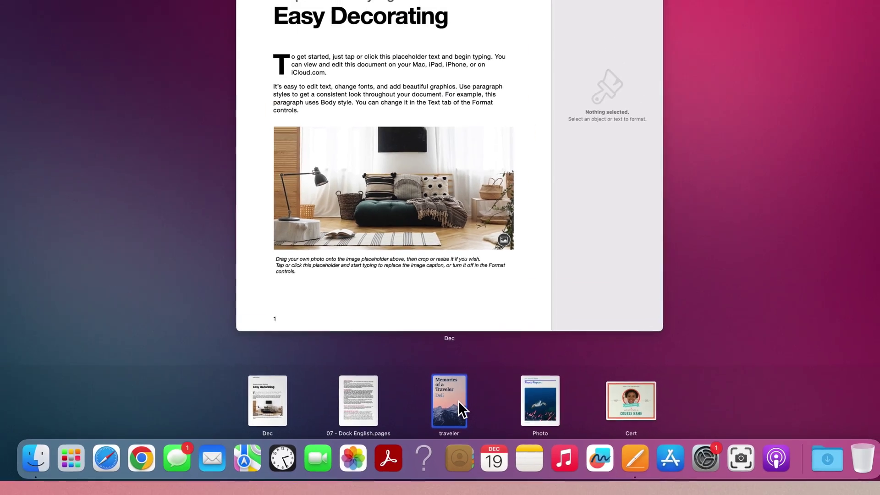
left_click(458, 323)
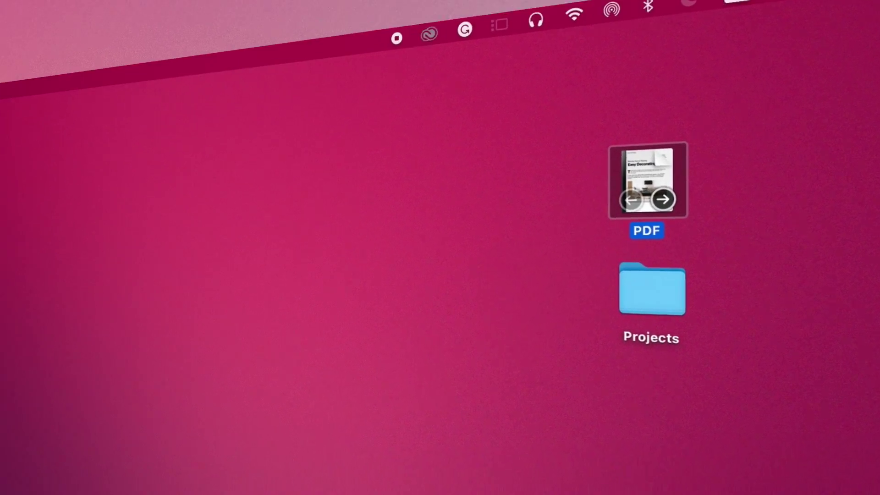
Step: Drop the desktop PDF onto the Adobe Acrobat Dock icon to open it
left_click_drag(624, 271, 486, 364)
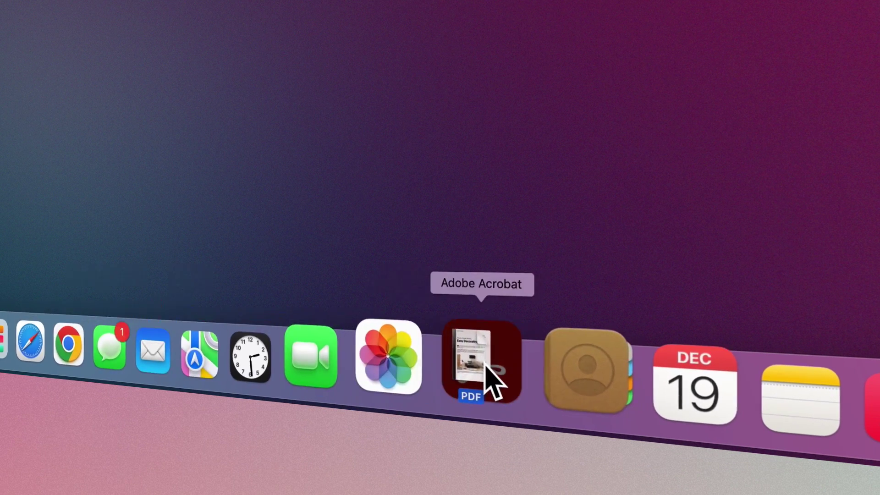
left_click_drag(486, 365, 487, 366)
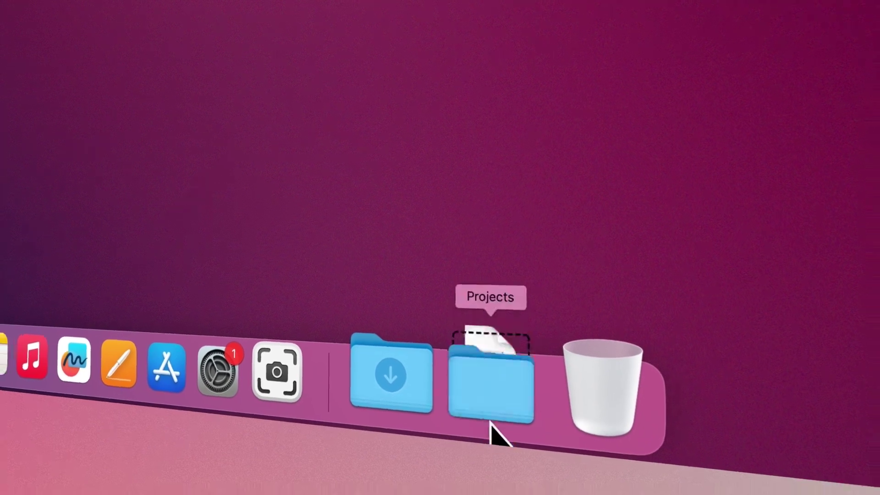
Step: Switch the Projects stack view from Grid to List
left_click(486, 429)
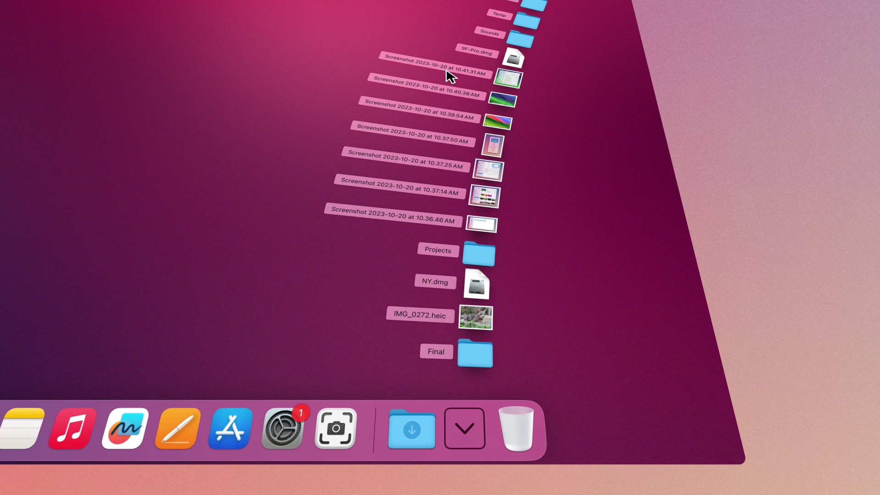
left_click(463, 425)
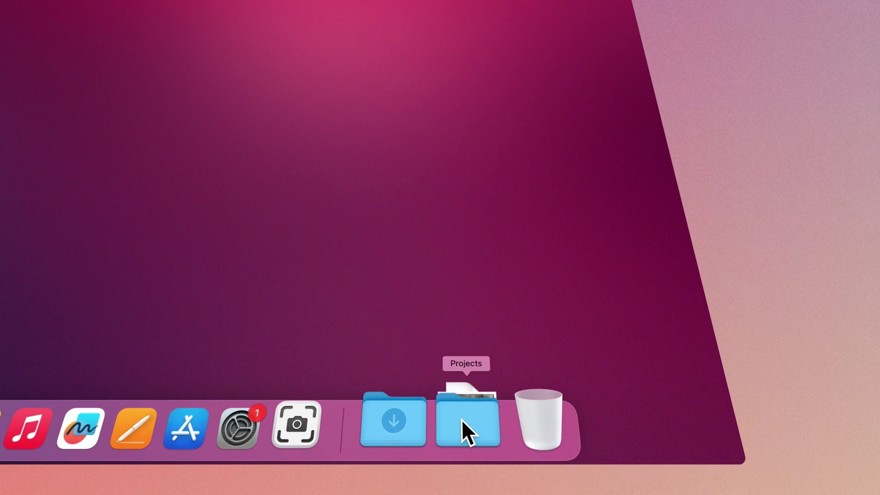
right_click(463, 426)
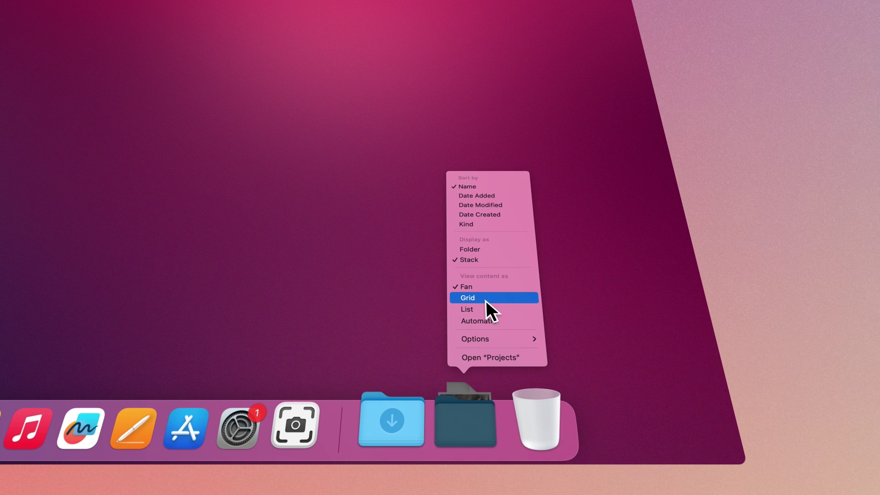
left_click(486, 301)
left_click(466, 424)
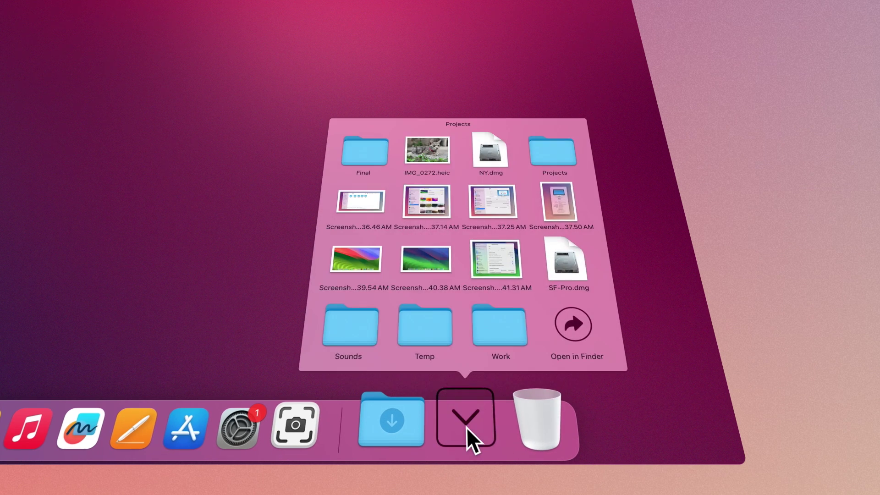
right_click(468, 426)
left_click(471, 310)
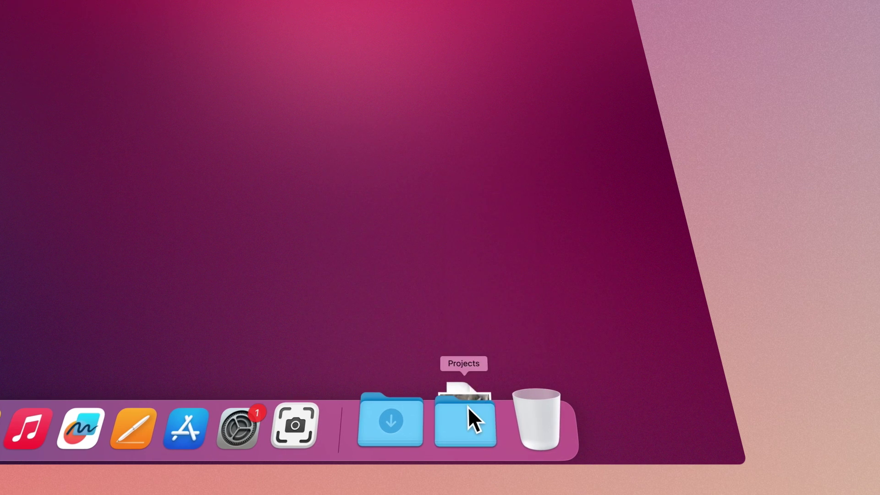
left_click(469, 407)
left_click(469, 406)
Step: Display Projects as a plain folder and reveal it in Finder
right_click(470, 426)
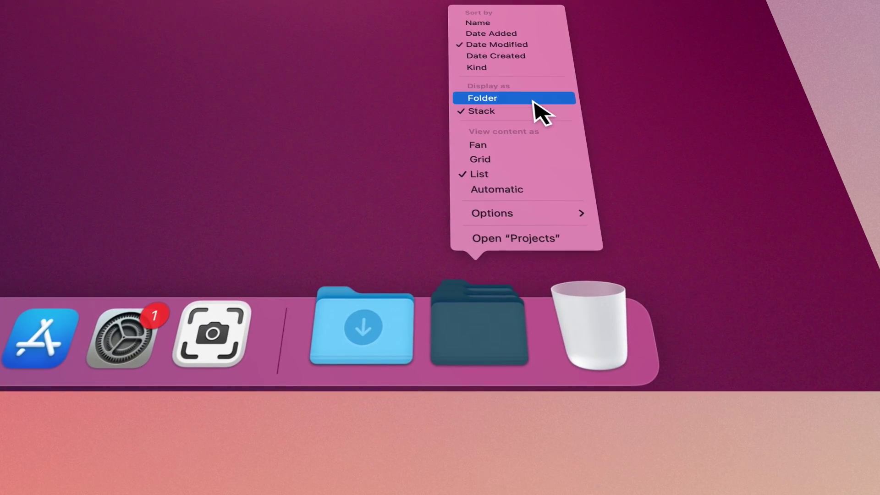
left_click(533, 101)
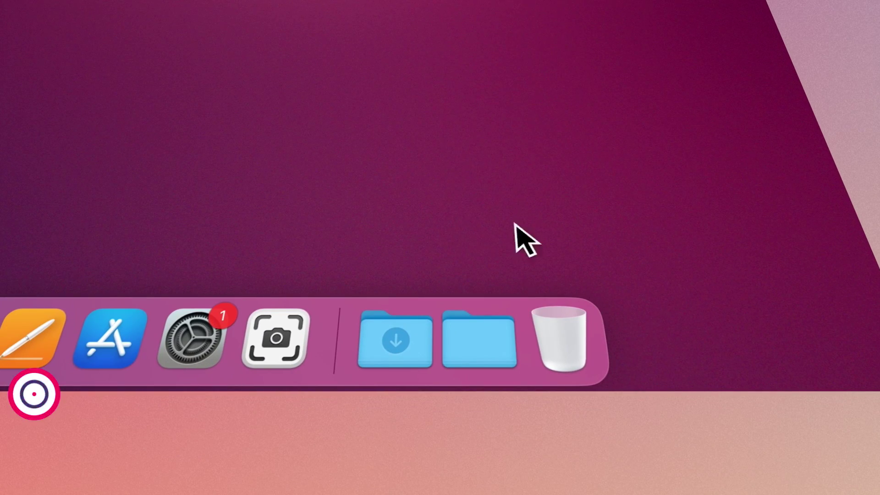
left_click(498, 360, "super")
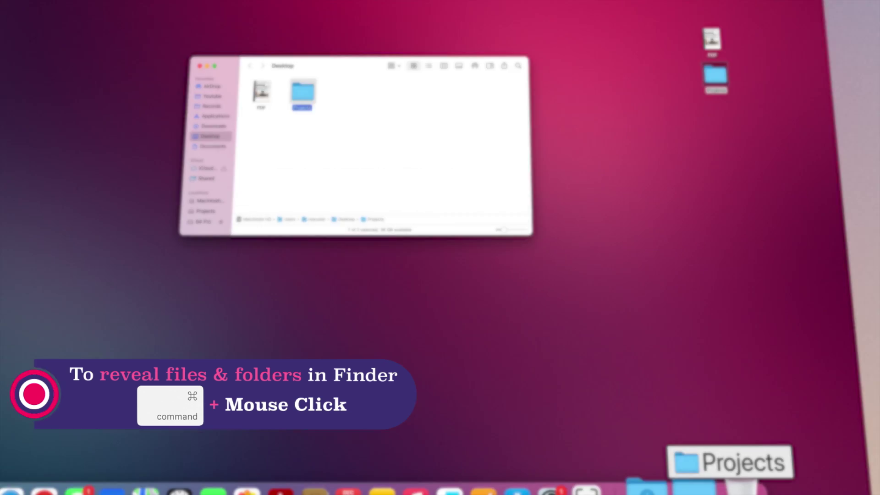
left_click(695, 490)
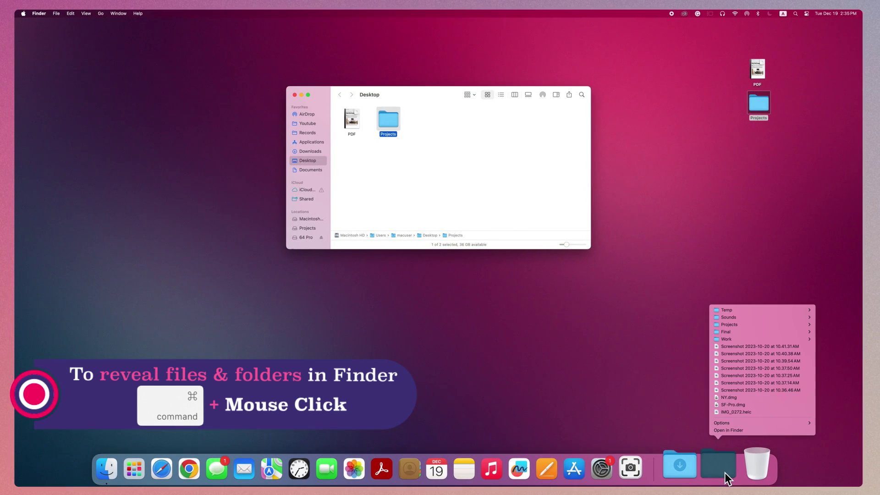
Step: Place the desktop PDF in the Dock beside the Downloads folder
left_click(739, 397, "super")
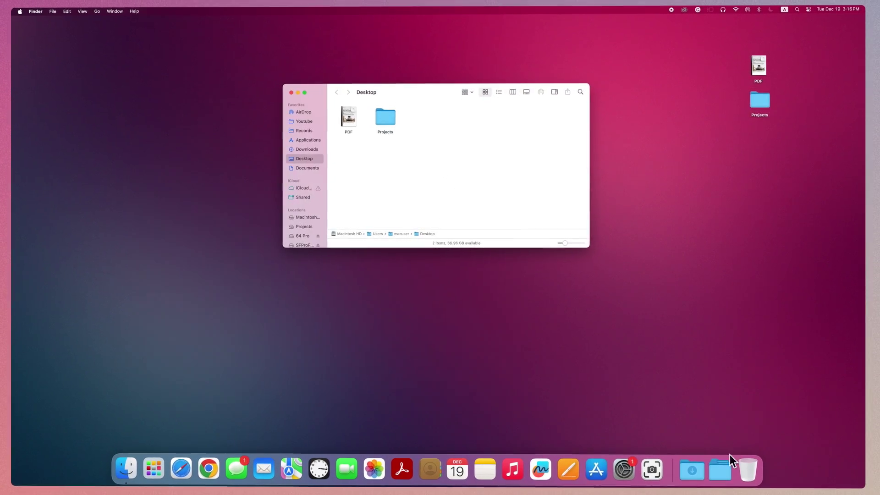
left_click(729, 458)
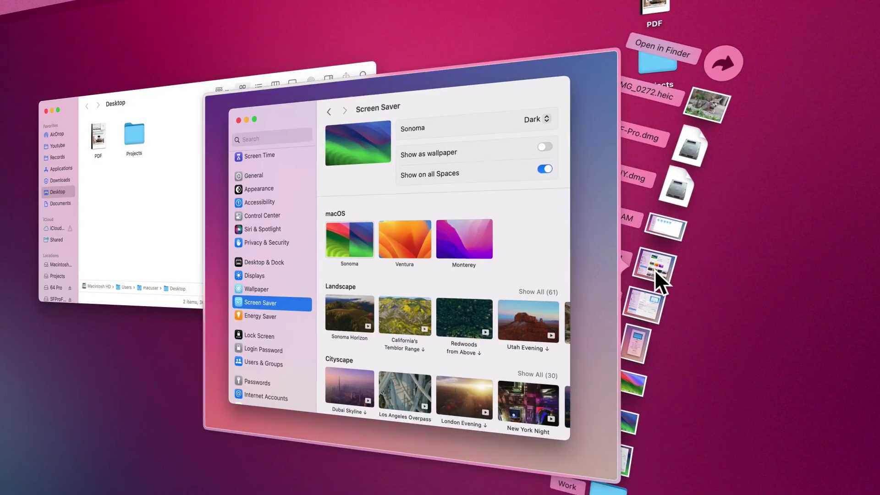
left_click_drag(659, 16, 643, 137)
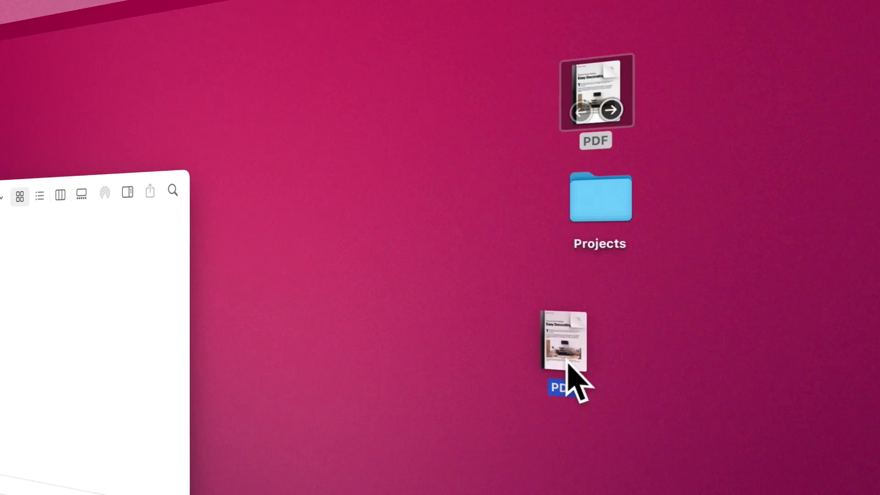
left_click_drag(573, 380, 446, 396)
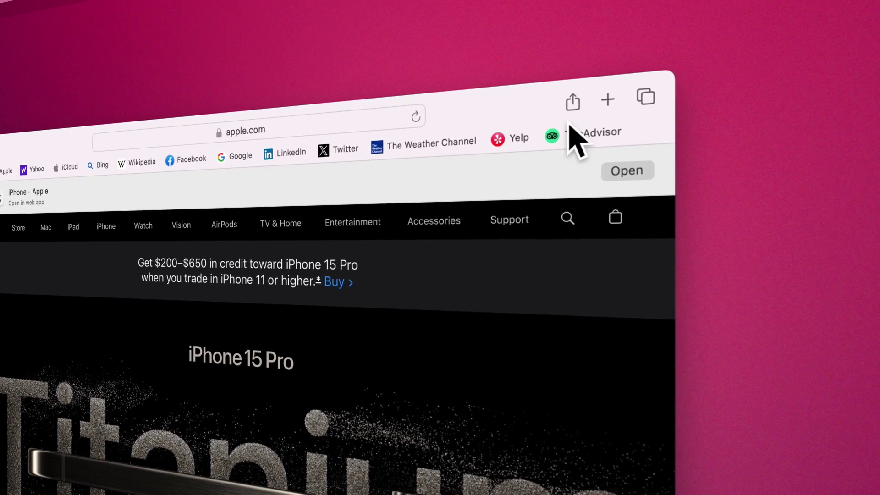
Step: Add the Apple iPhone 15 Pro page to the Dock as a web app named 'iPhone 15'
left_click(573, 102)
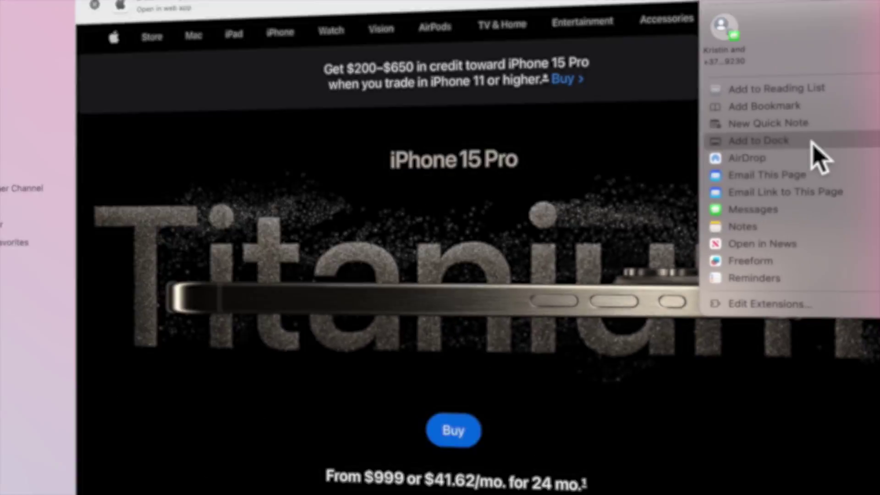
left_click(592, 374)
type("iPhone 15")
left_click(617, 223)
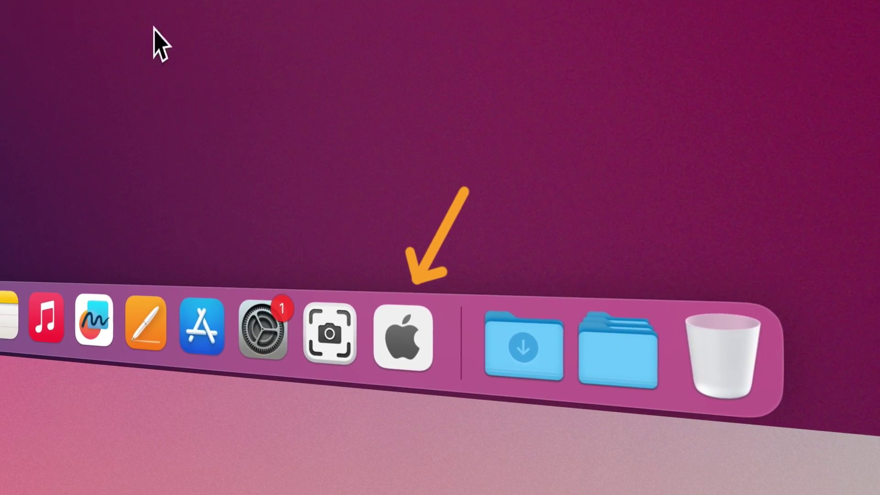
Step: Launch the iPhone 15 web app and visit the iPad Pro and Watch pages
left_click(397, 342)
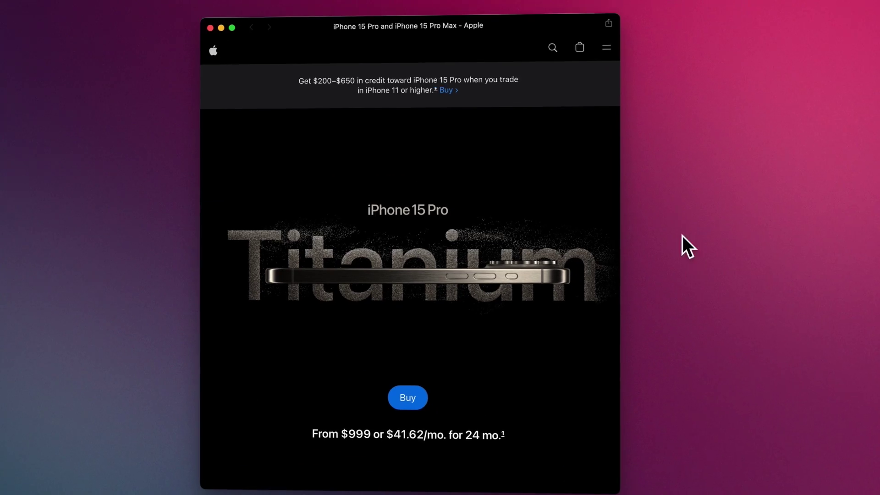
left_click(606, 47)
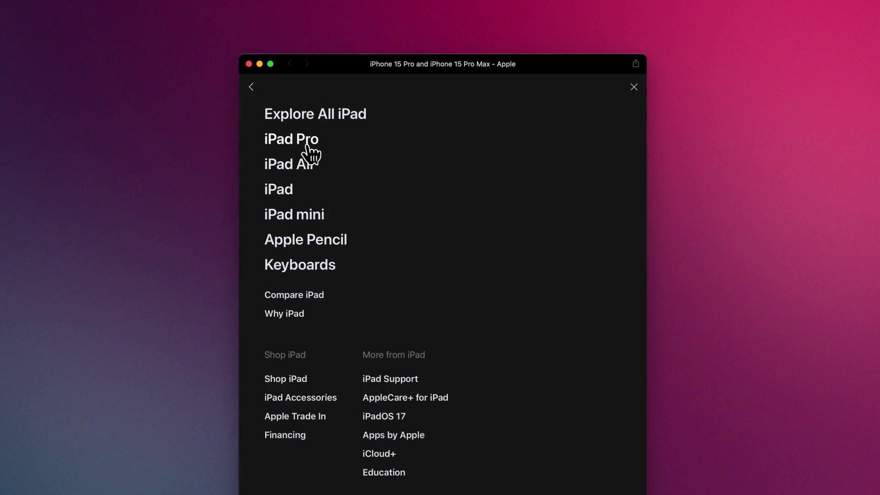
left_click(306, 145)
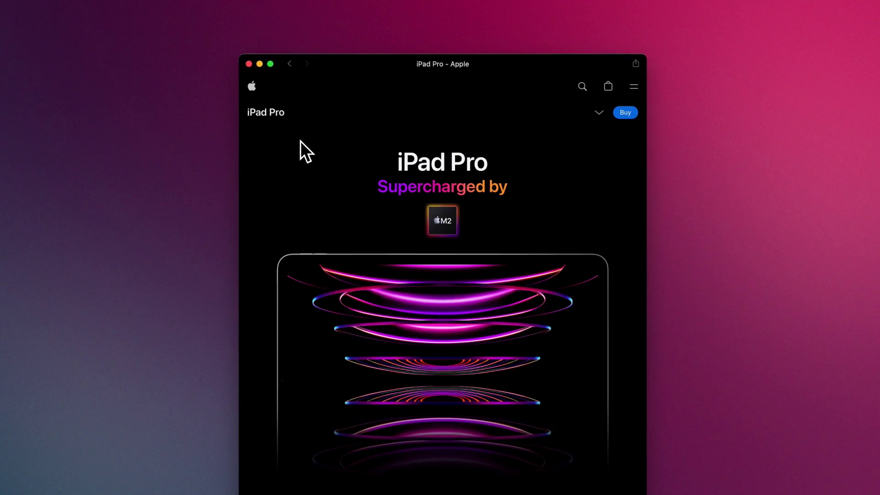
left_click(635, 86)
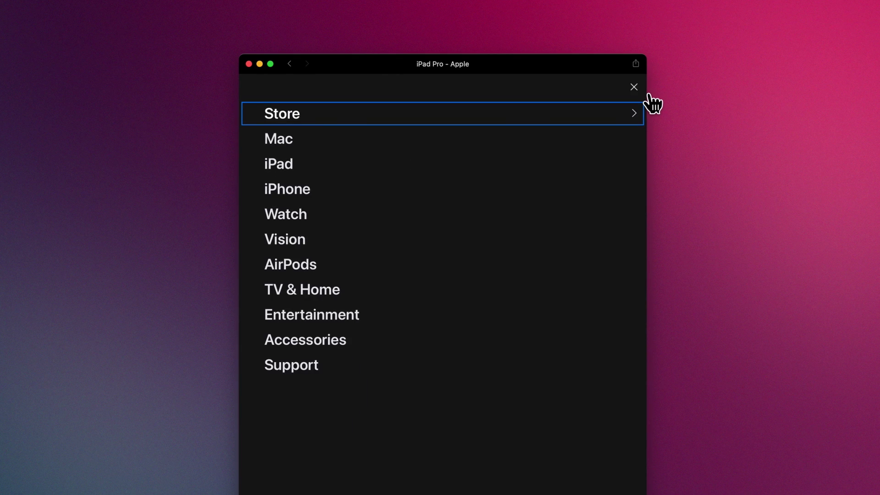
left_click(318, 220)
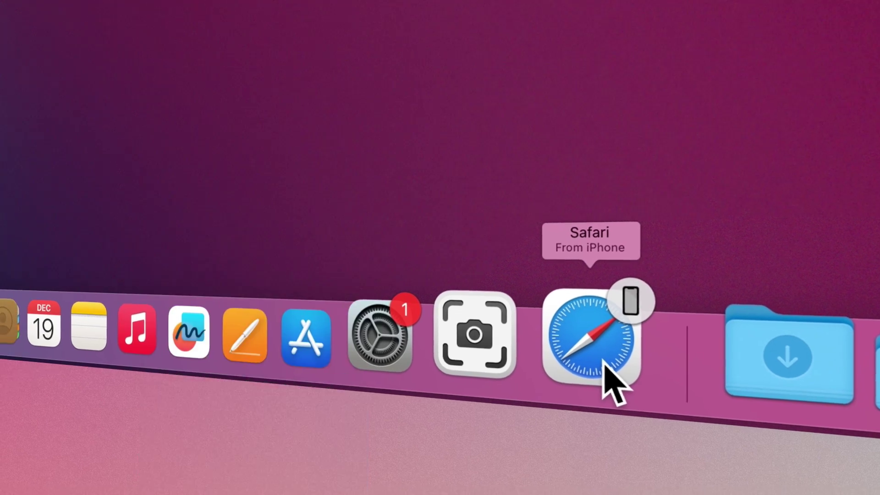
Step: Open the iPhone's Lionel Messi Wikipedia page via the 'From iPhone' Safari Handoff icon
left_click(596, 363)
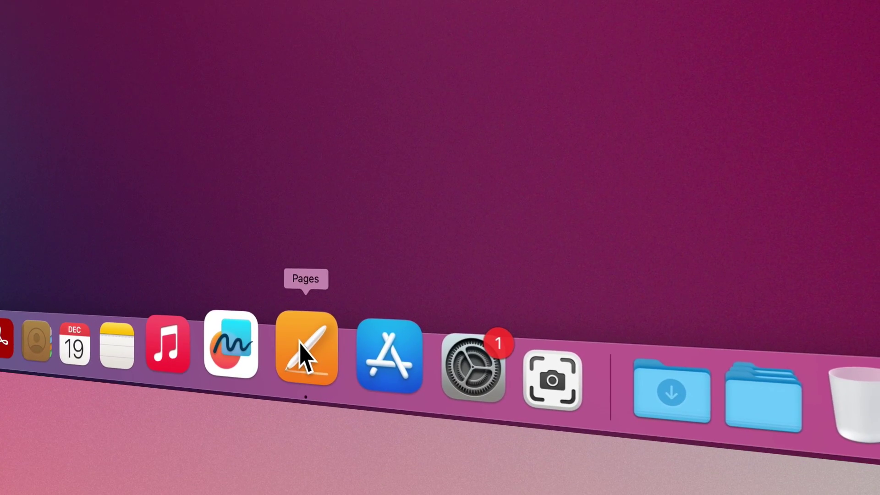
Step: Launch Pages and set its Dock option Assign To to This Desktop
left_click(303, 357)
right_click(303, 357)
mouse_move(342, 216)
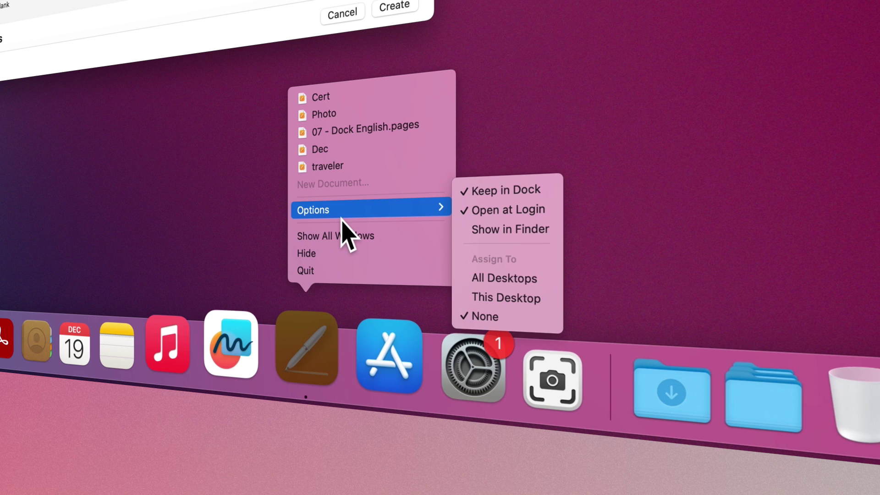
left_click(507, 298)
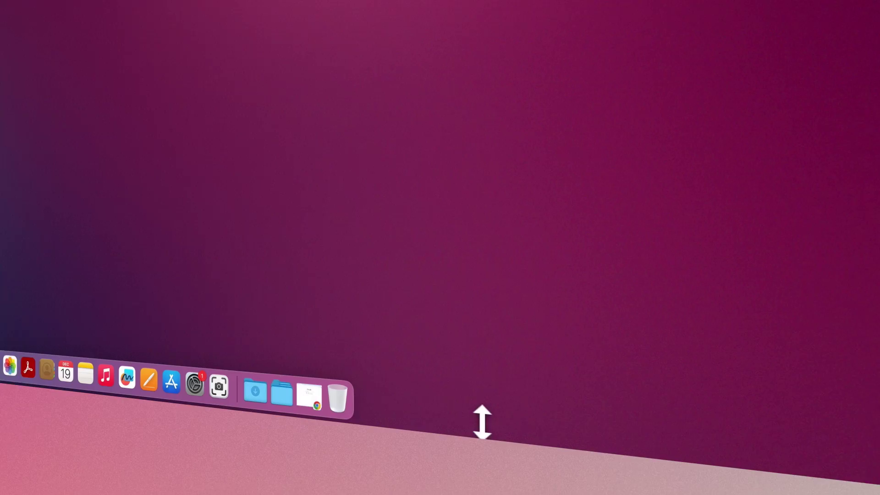
Step: Choose Dock Settings from the Dock divider's context menu
right_click(381, 399)
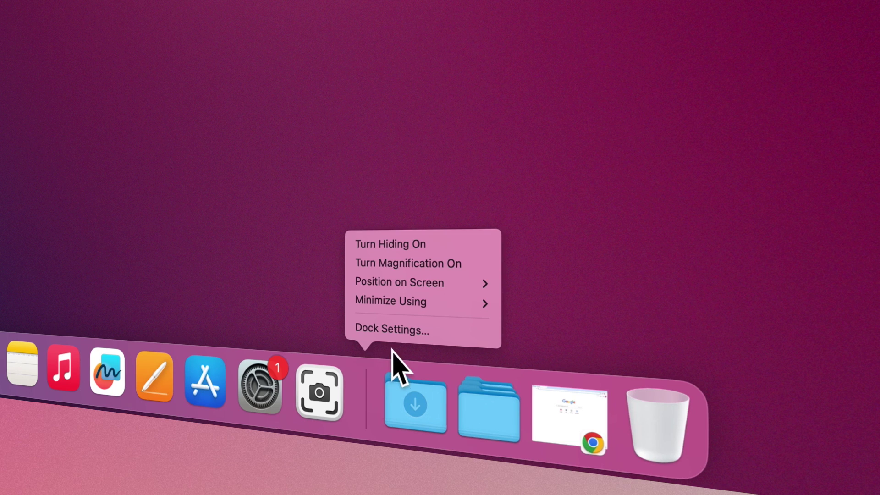
left_click(394, 329)
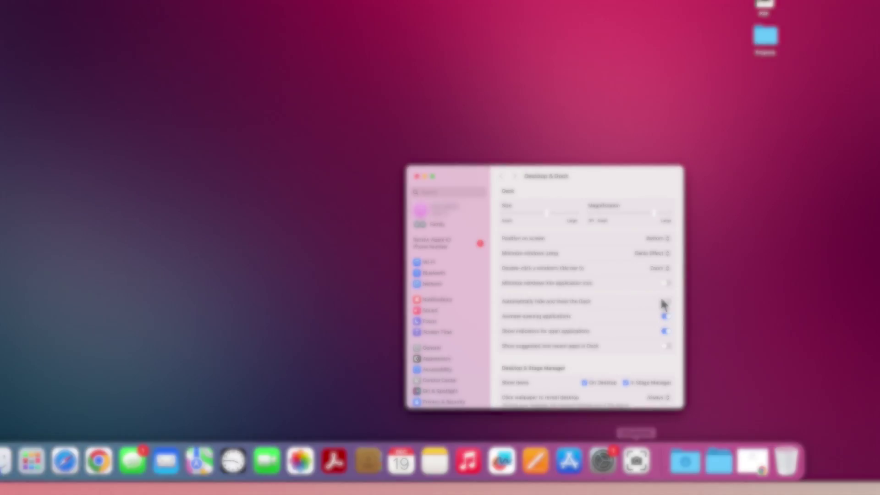
Step: Try the Dock on the left and right sides, then return it to the bottom
left_click(657, 238)
left_click(658, 224)
left_click(657, 237)
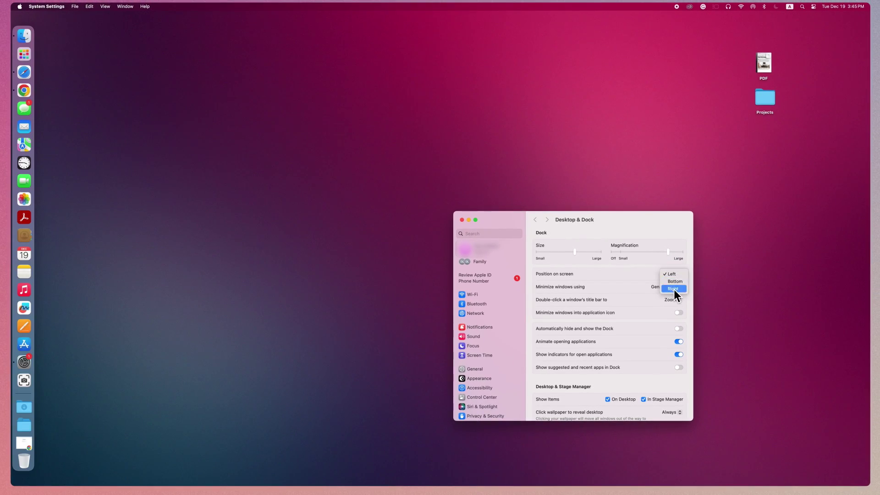
left_click(673, 288)
left_click(674, 274)
left_click(675, 268)
Step: Preview the Scale minimize effect on the settings window, then switch back to Genie Effect
left_click(667, 287)
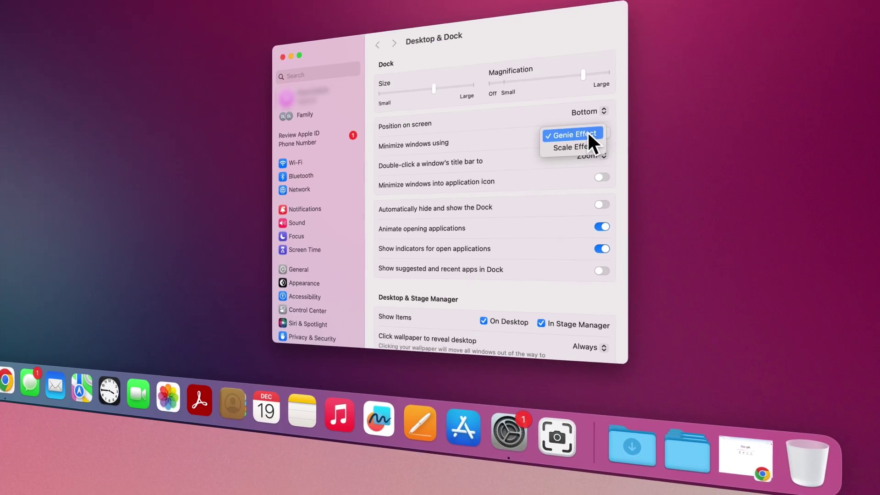
left_click(594, 145)
left_click(291, 56)
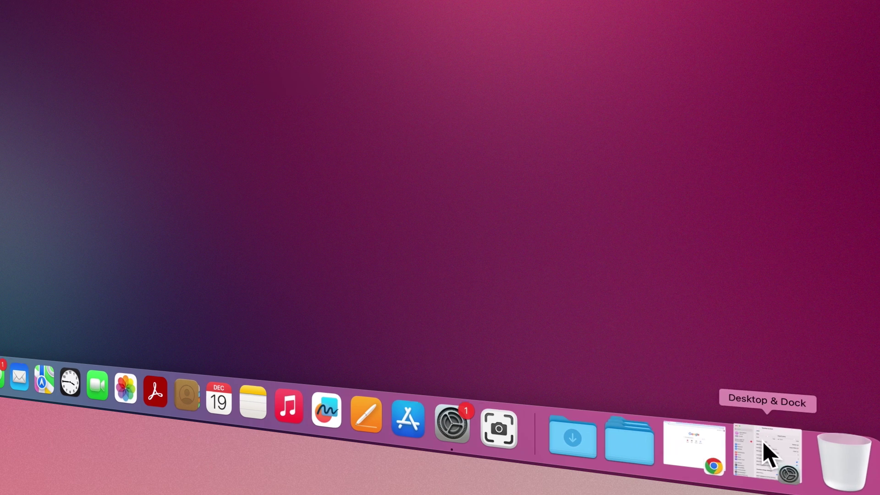
left_click(770, 454)
left_click(573, 120)
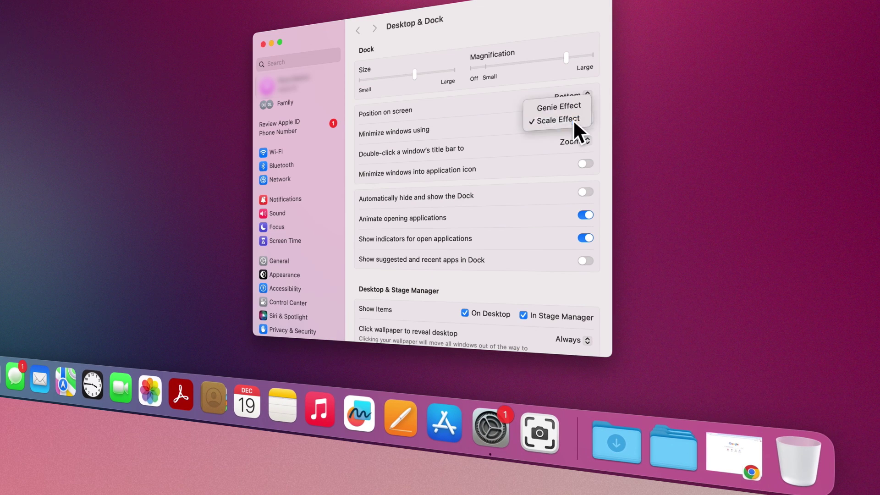
left_click(272, 44)
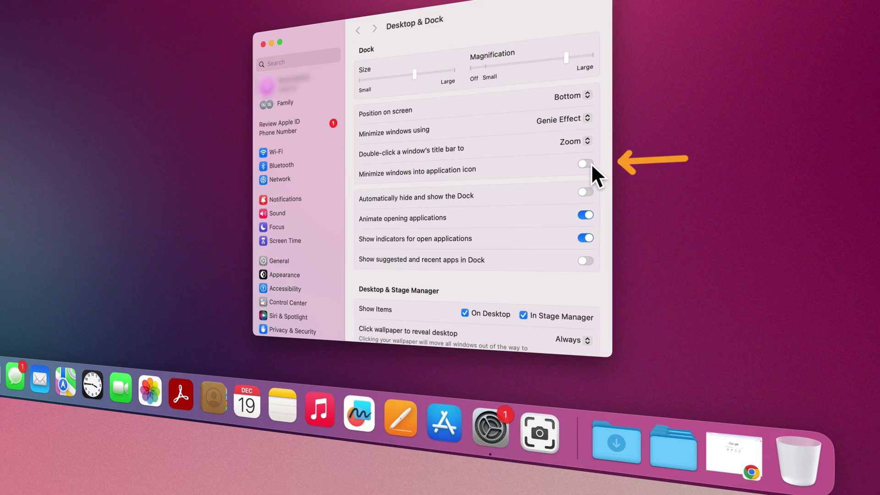
Step: Enable Minimize windows into application icon and test it on the settings window
left_click(588, 164)
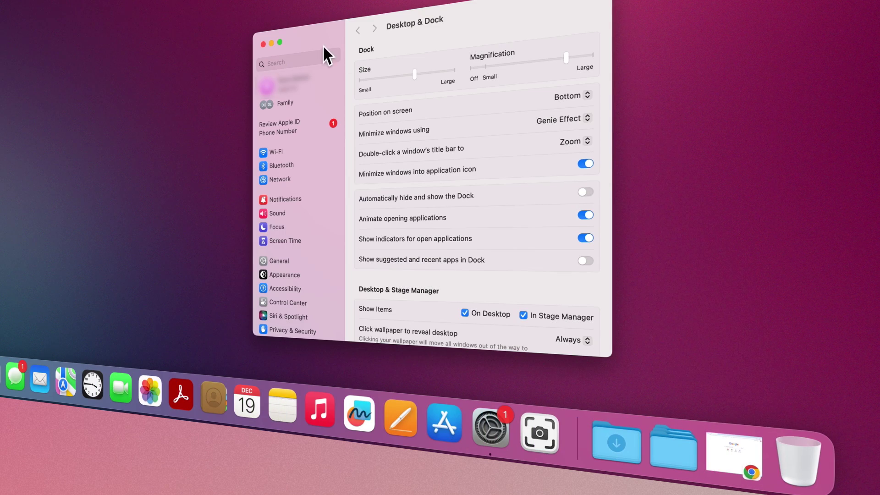
left_click(272, 43)
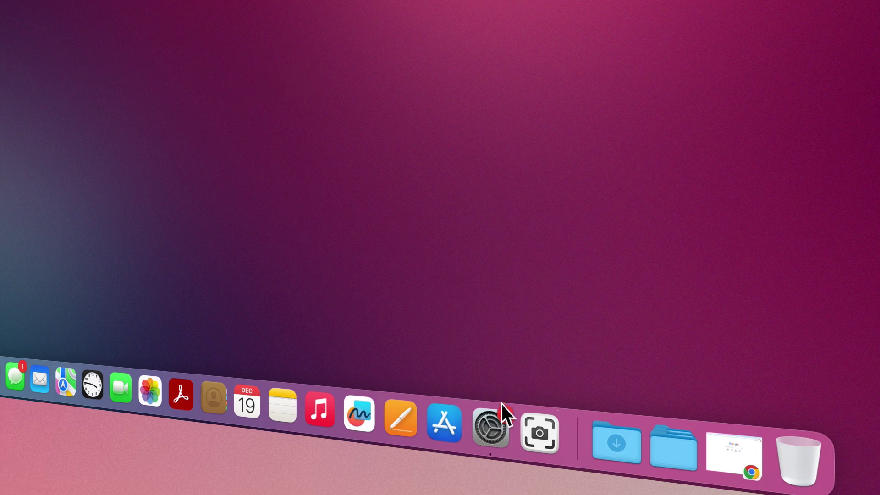
left_click(500, 417)
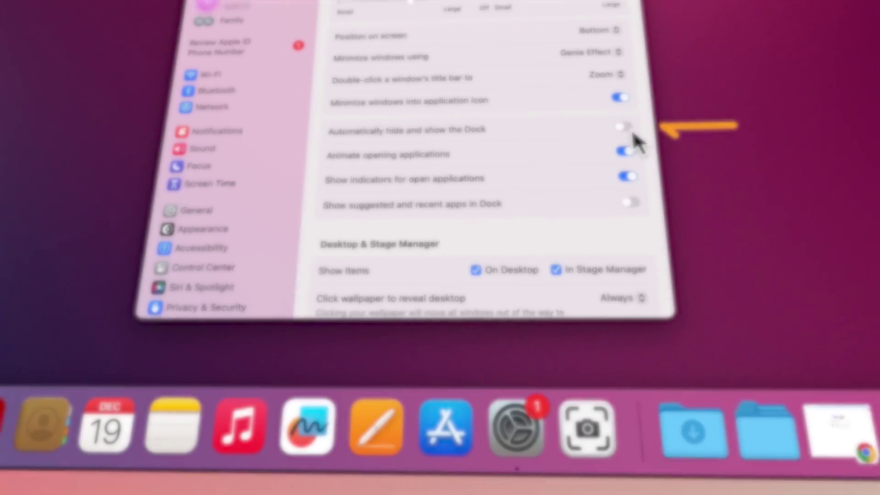
Step: Briefly toggle Dock auto-hide, then turn on open-app indicators and suggested and recent apps
left_click(625, 129)
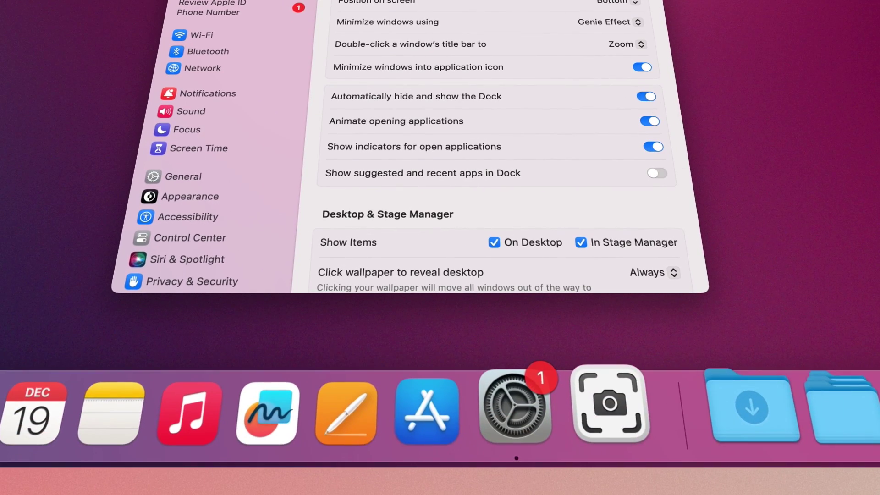
left_click(646, 96)
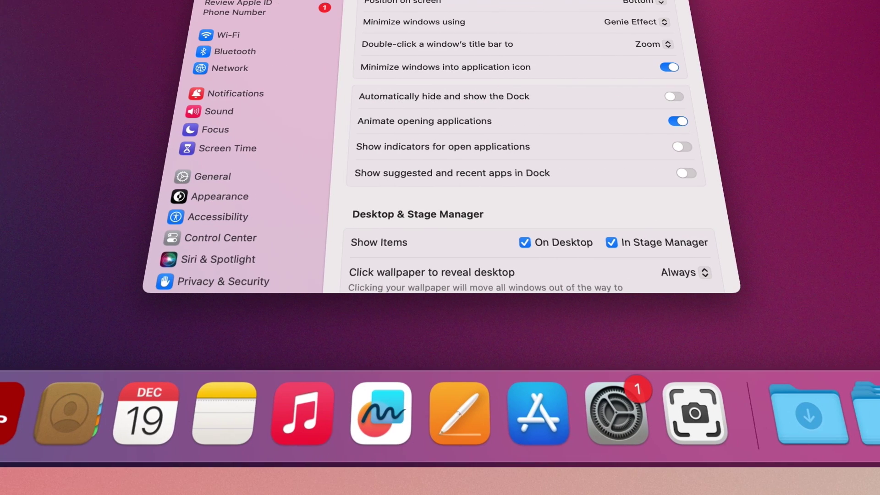
left_click(690, 148)
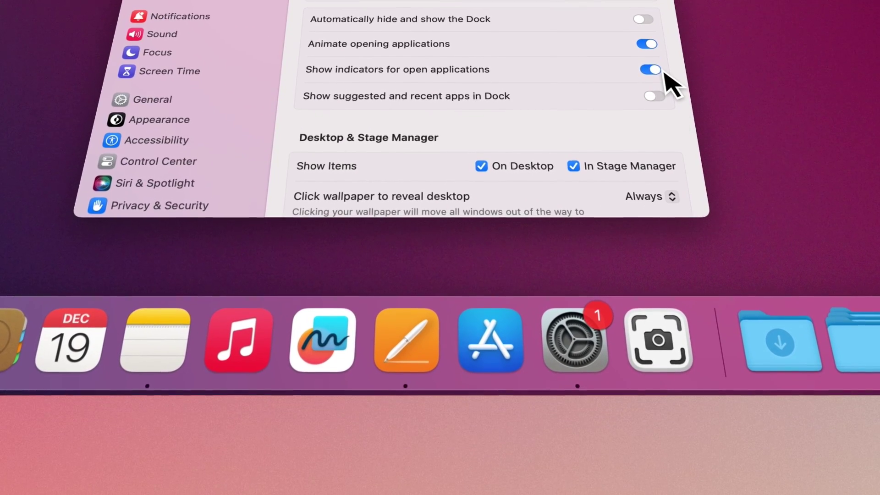
left_click(664, 93)
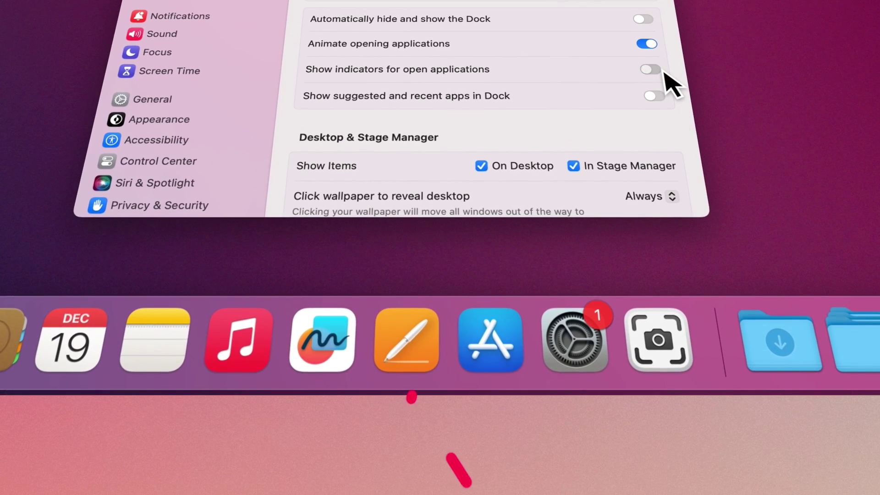
left_click(663, 70)
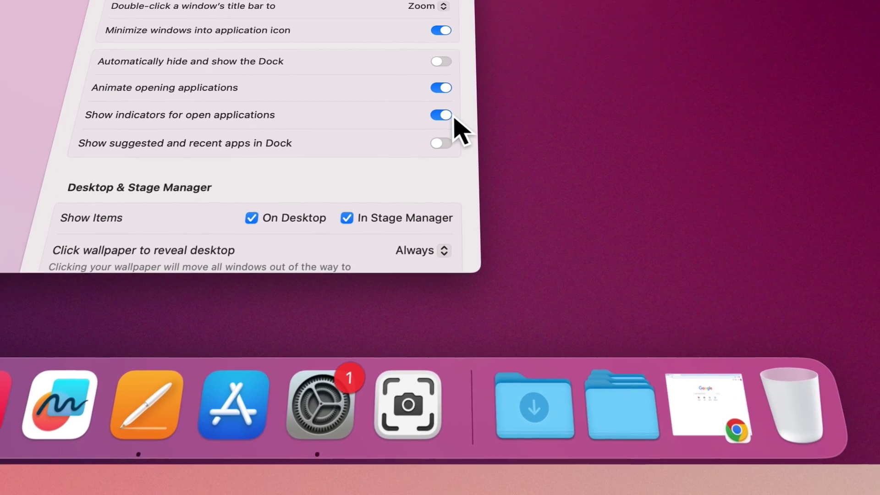
left_click(444, 149)
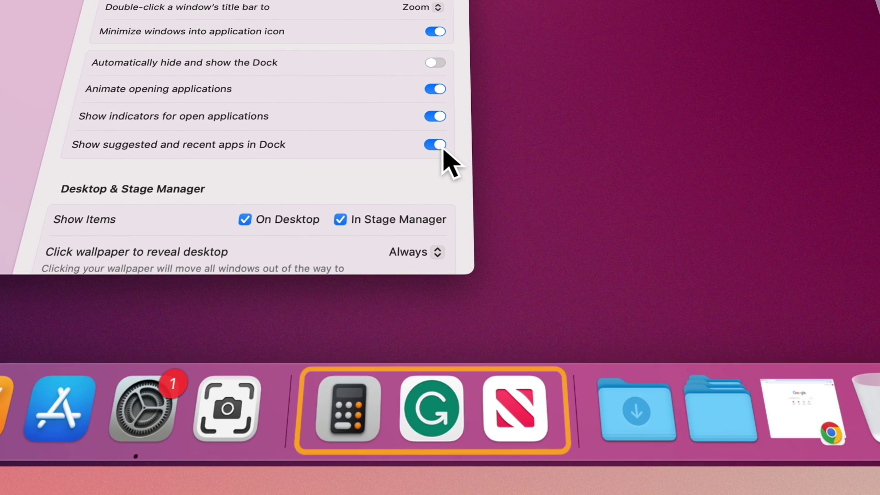